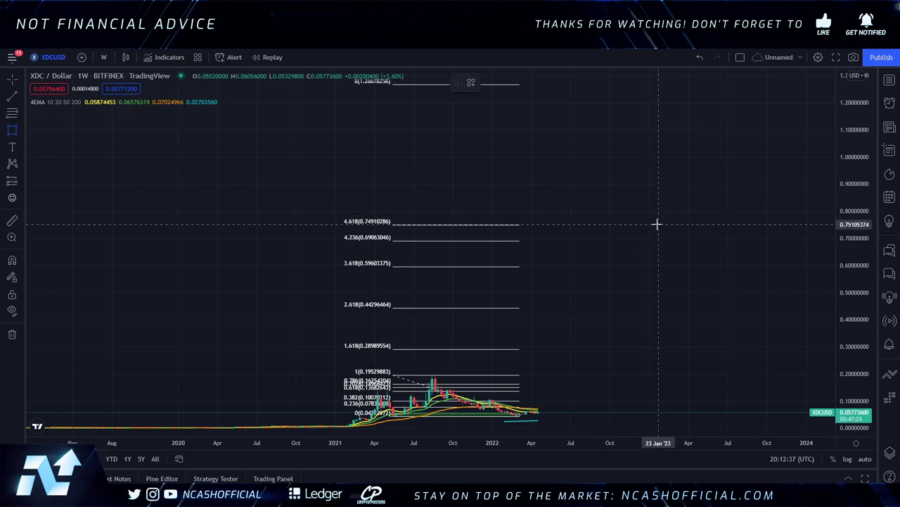
- Draw a green rectangle spanning prices of about 0.75 to 1.00 on the XDC/Dollar weekly chart and shift it slightly earlier in time
mouse_move(658, 223)
left_mouse_down()
mouse_move(387, 187)
mouse_move(309, 157)
left_mouse_up()
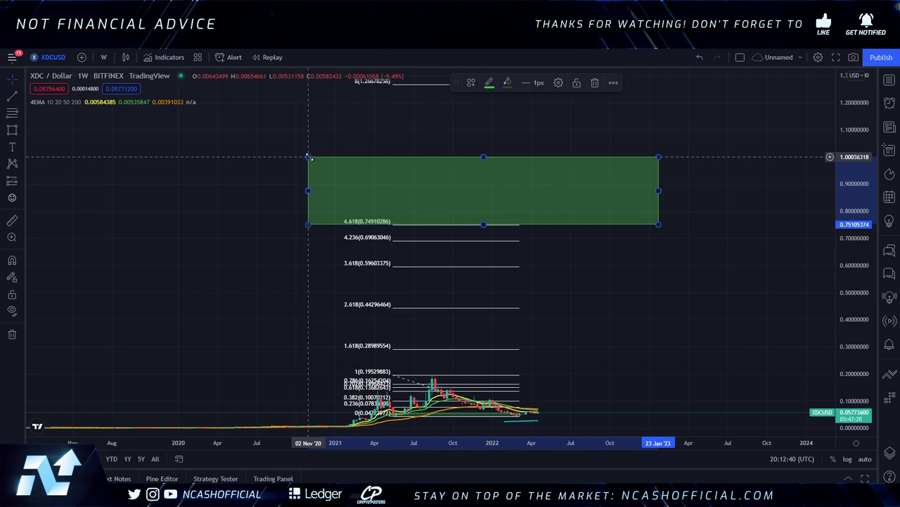
left_click(774, 237)
left_click_drag(307, 199, 266, 195)
left_click(706, 209)
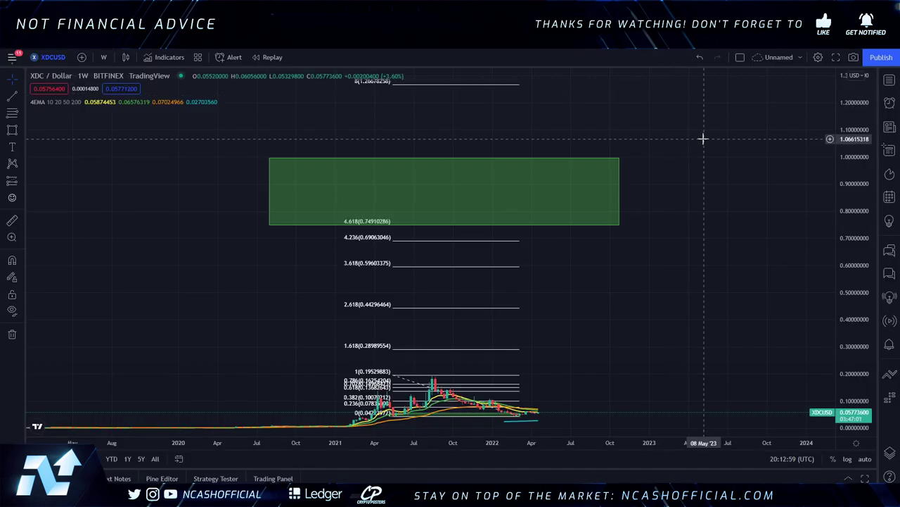
left_click_drag(746, 160, 643, 190)
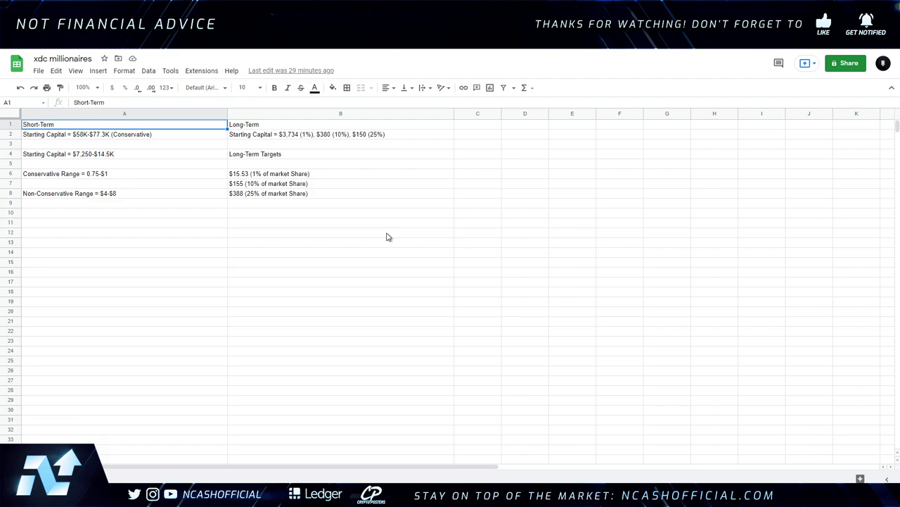
- Select the Conservative Range cell, switch to The Coin Perspective and test XDC target prices of $1 and $0.75
left_click(94, 180)
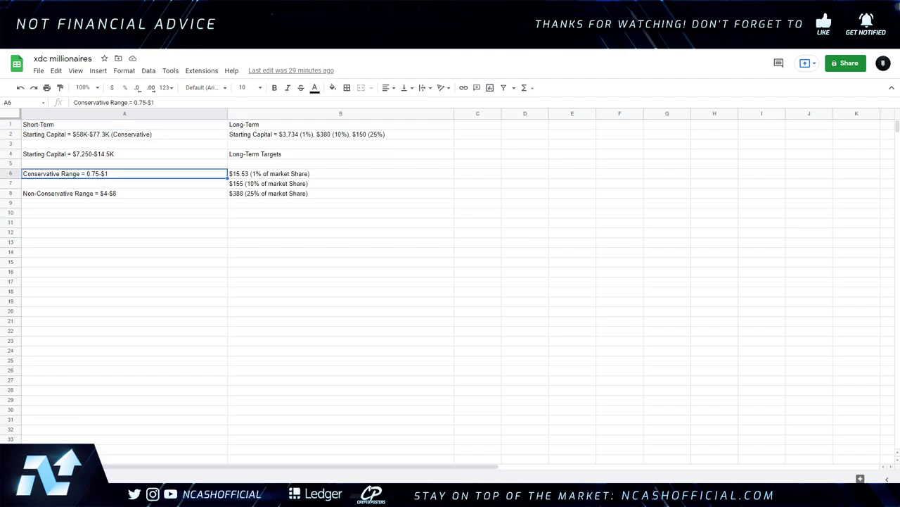
key("alt+Tab")
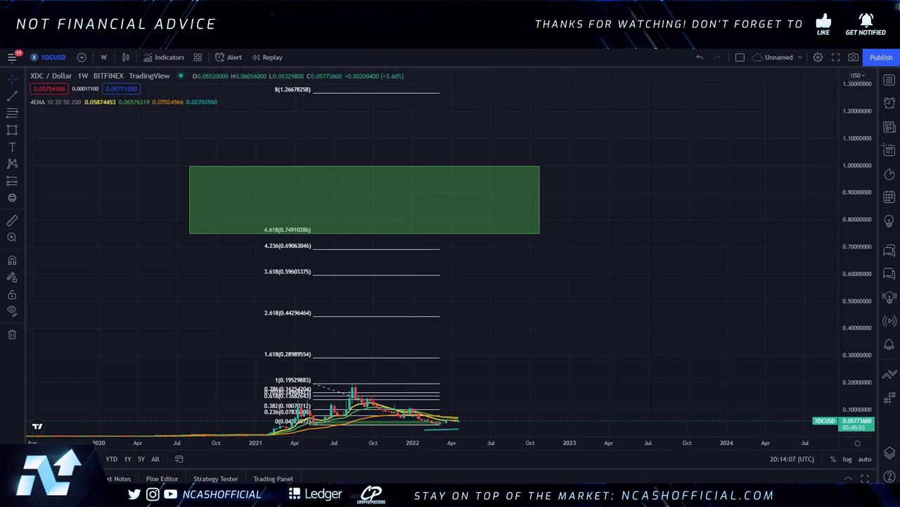
key("alt+Tab")
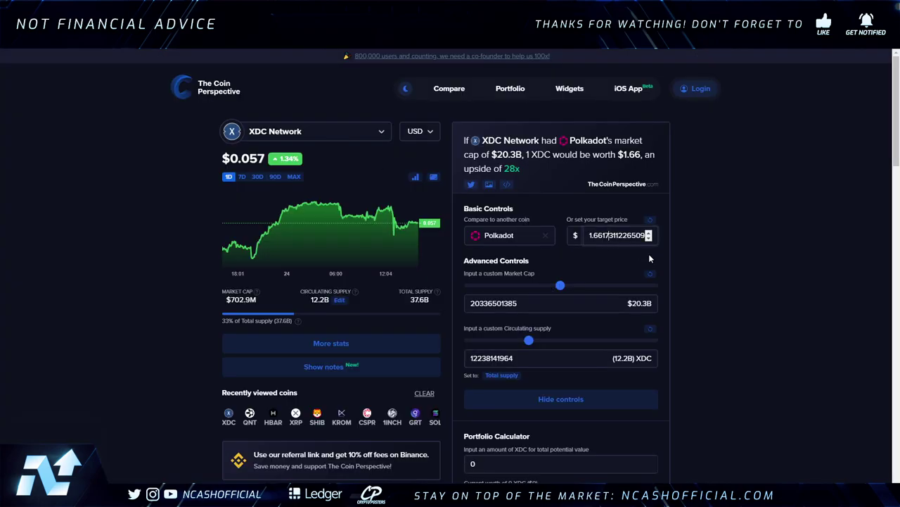
key("ctrl+a")
type("1")
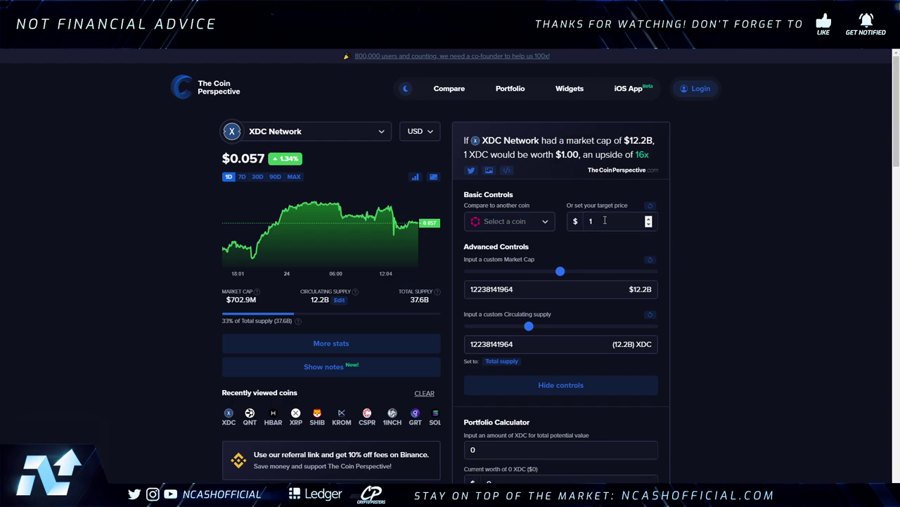
double_click(591, 221)
type("0.75")
left_click(799, 208)
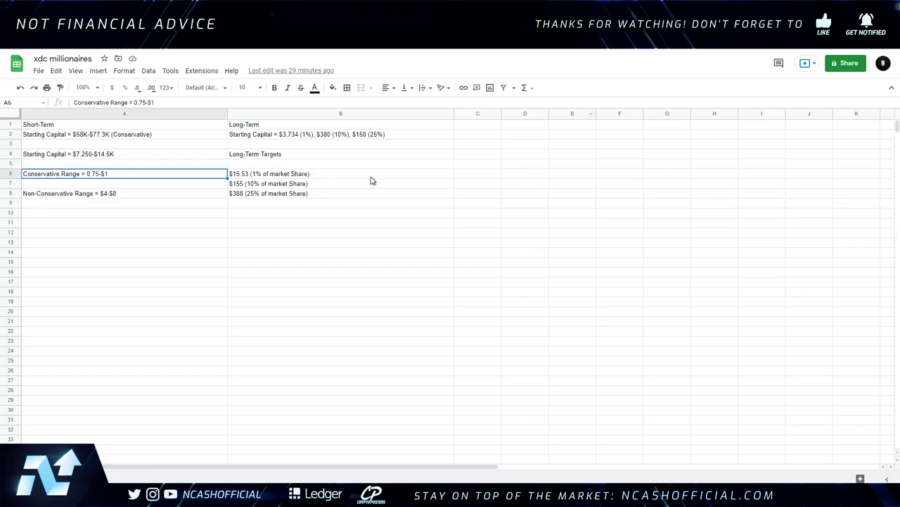
- Select the spreadsheet's Non-Conservative Range cell, and test XDC target prices of $4 and $8 in The Coin Perspective
left_click(103, 193)
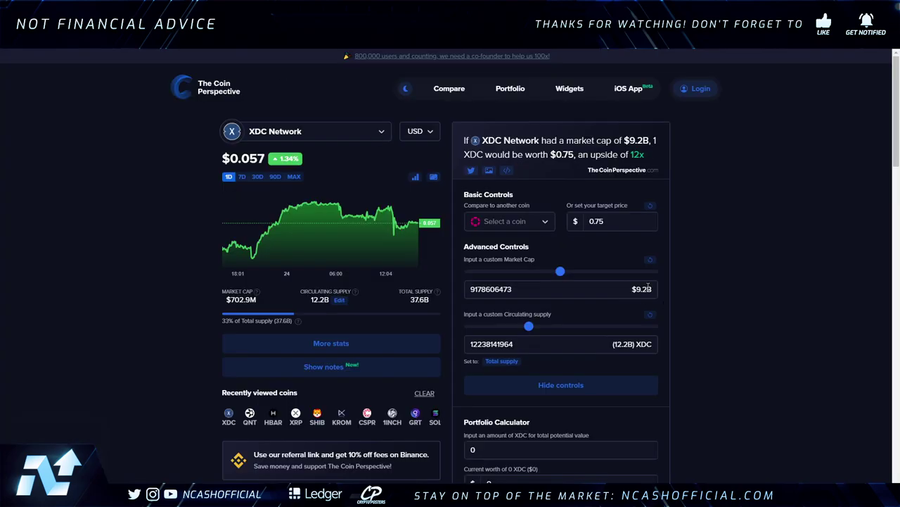
double_click(619, 221)
type("4")
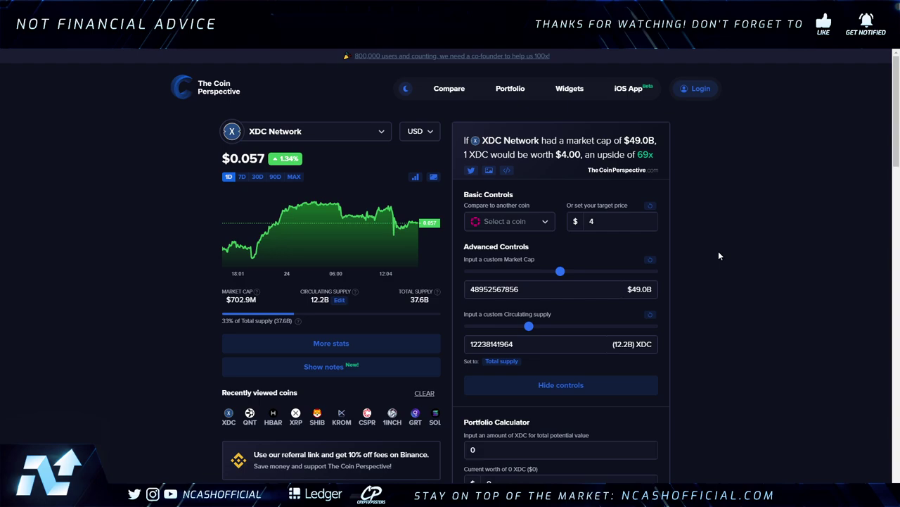
double_click(591, 221)
type("8")
left_click(755, 201)
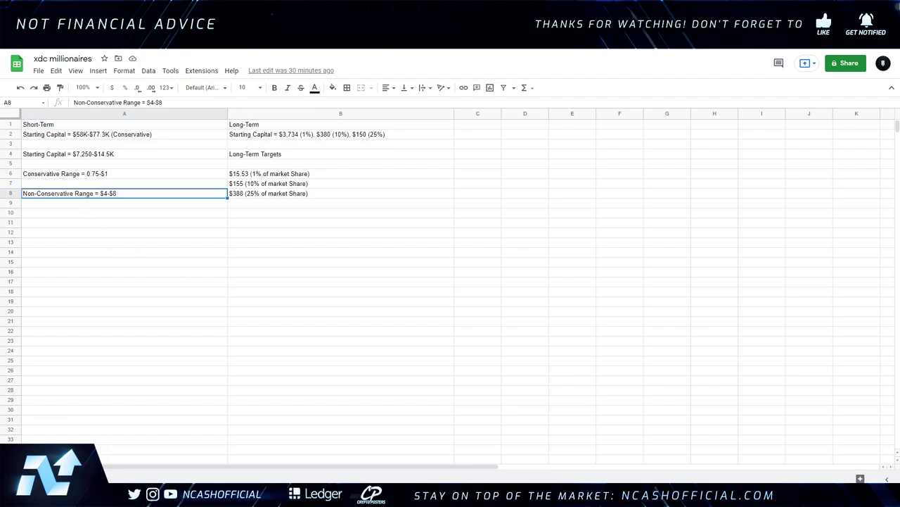
- Review the short-term starting capital and non-conservative range, plus the long-term targets and starting capital, in the xdc millionaires spreadsheet
left_click(111, 159)
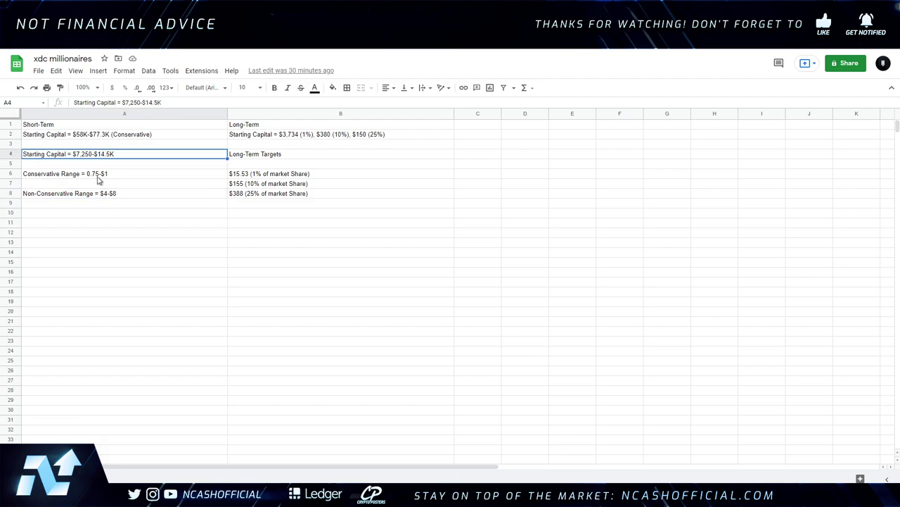
left_click(128, 195)
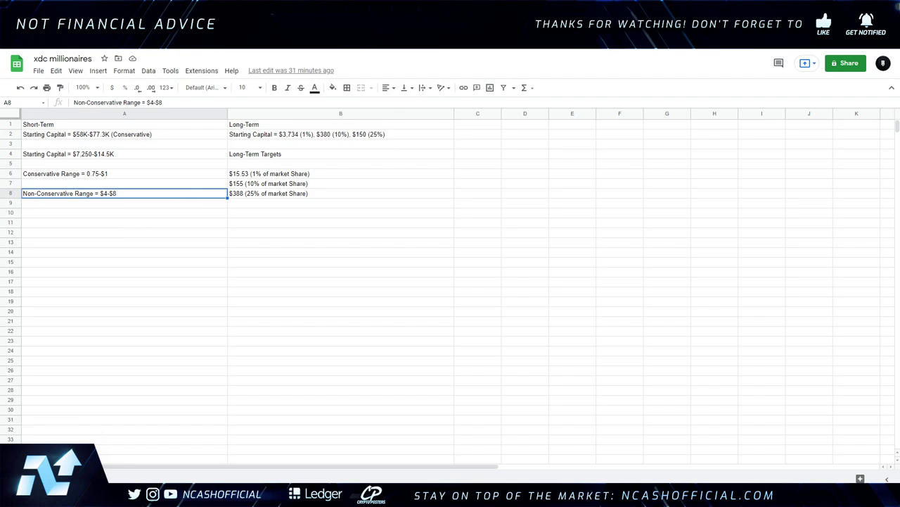
left_click(354, 206)
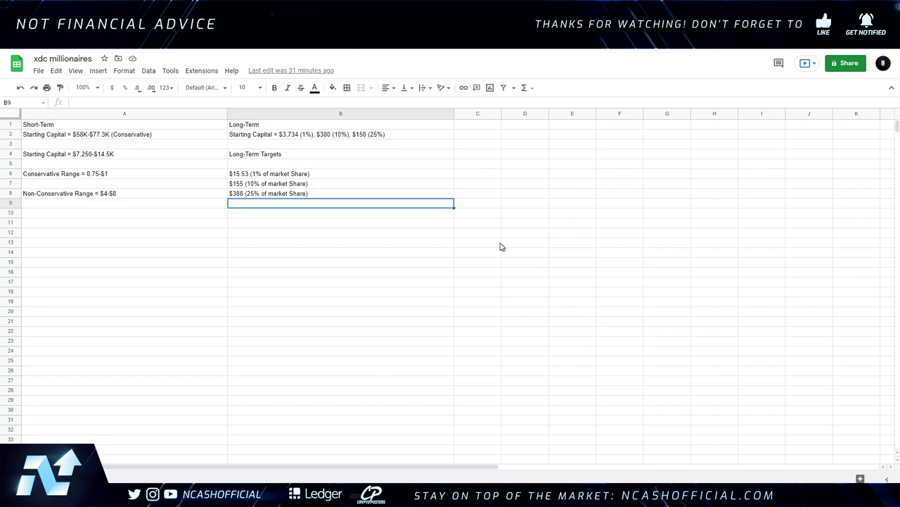
left_click(341, 173)
left_click(346, 156)
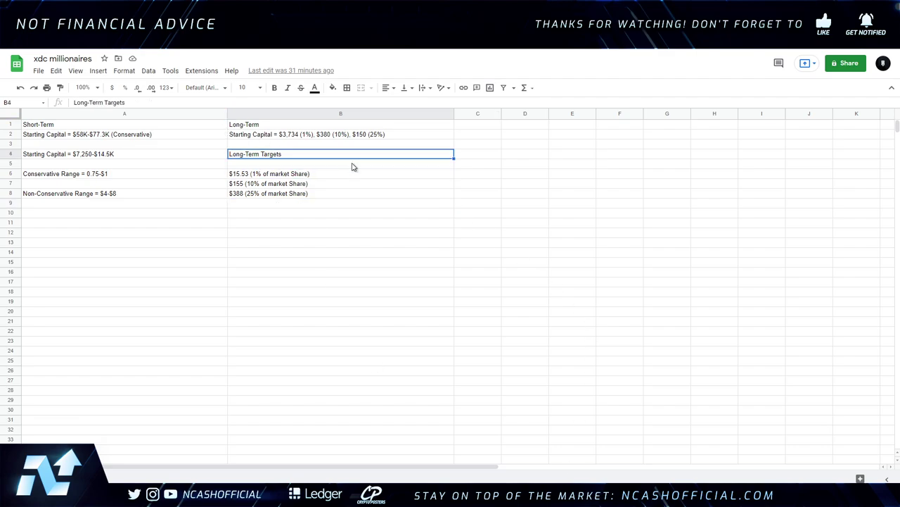
left_click(342, 164)
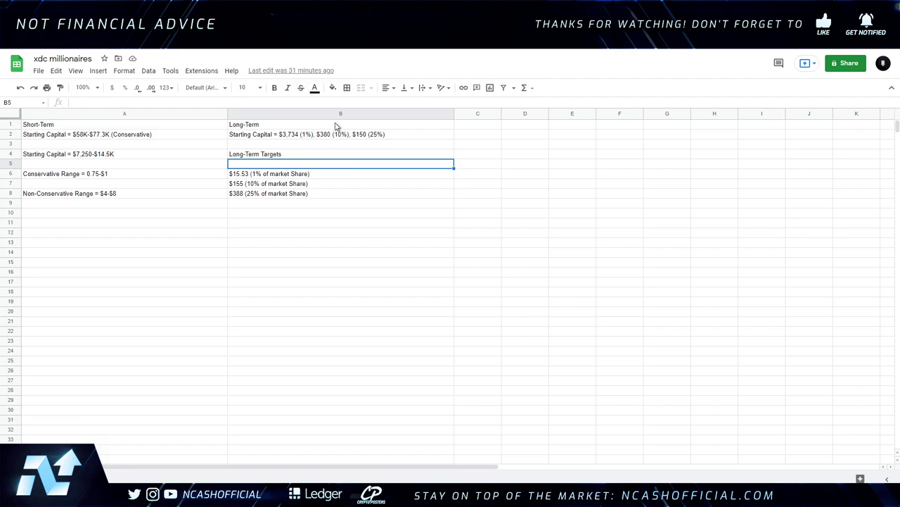
left_click(295, 138)
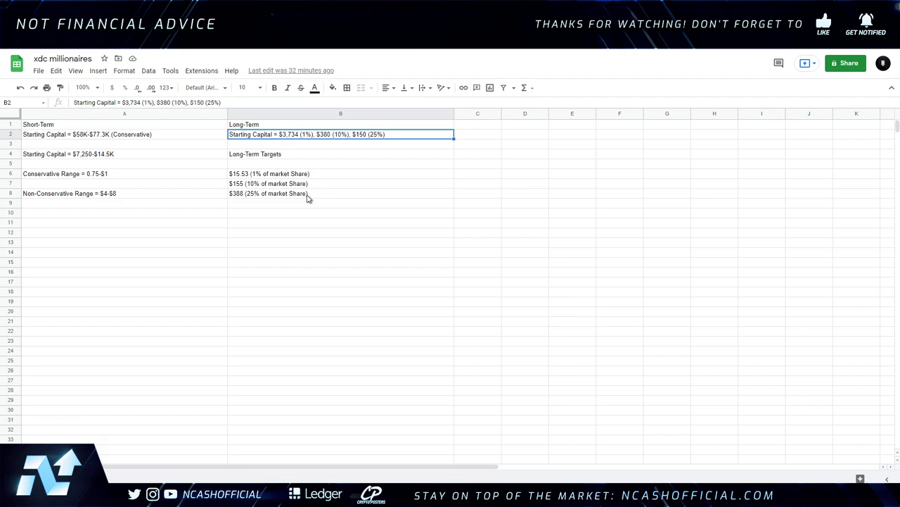
- Enter "$19T Market Value (Trade Finance Gap)" in cell B10
left_click(275, 211)
type("e$")
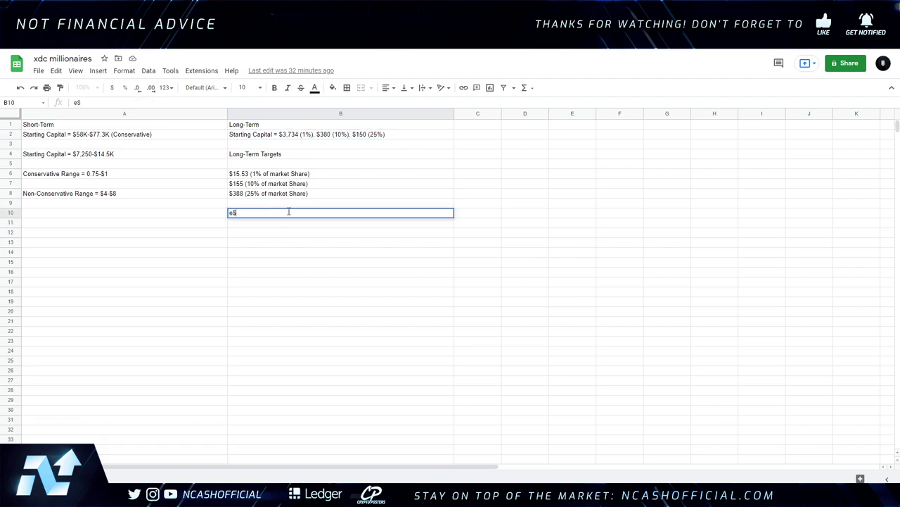
key("BackSpace")
key("BackSpace")
type("$19 tr")
key("BackSpace")
key("BackSpace")
key("BackSpace")
type("t MC")
type("arket Va")
type("lue")
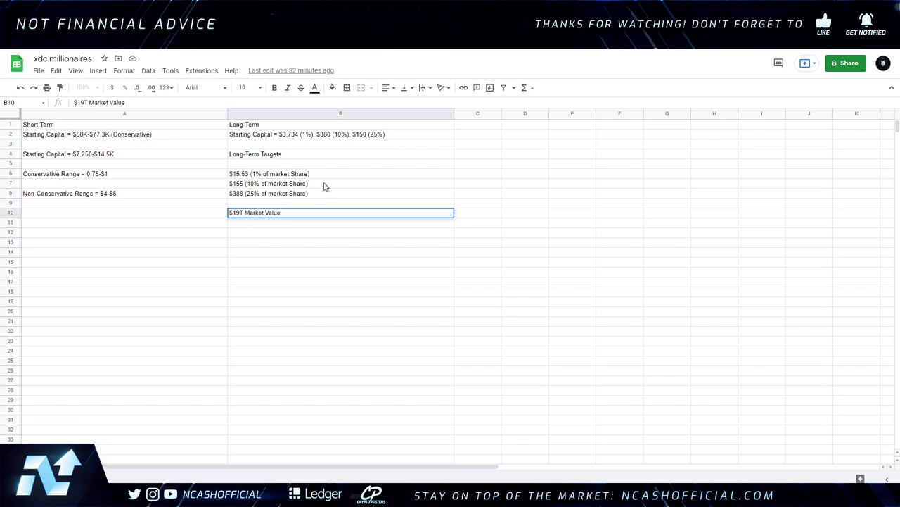
type(" (Trafd")
key("BackSpace")
key("BackSpace")
type("de Finance Gap)")
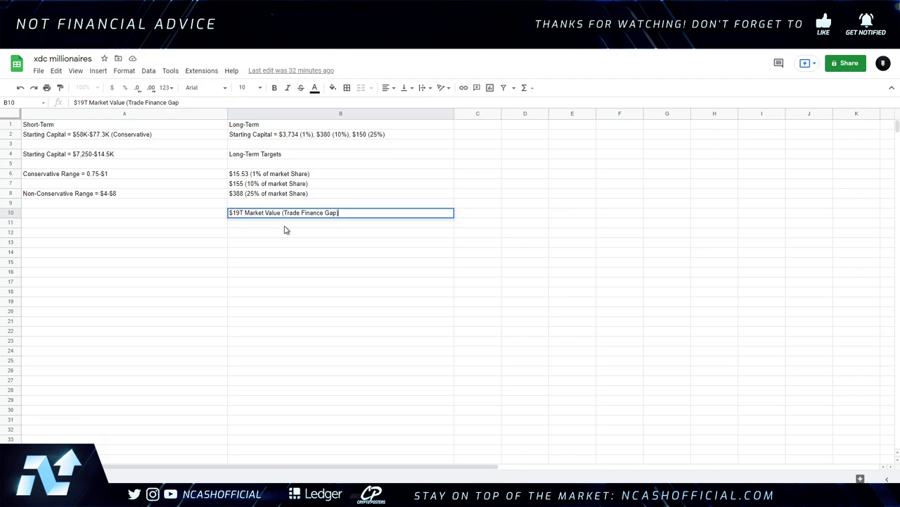
left_click(347, 252)
- Go through the long-term targets in B6 to B8, and test a $15.53 XDC target price in The Coin Perspective
left_click(282, 177)
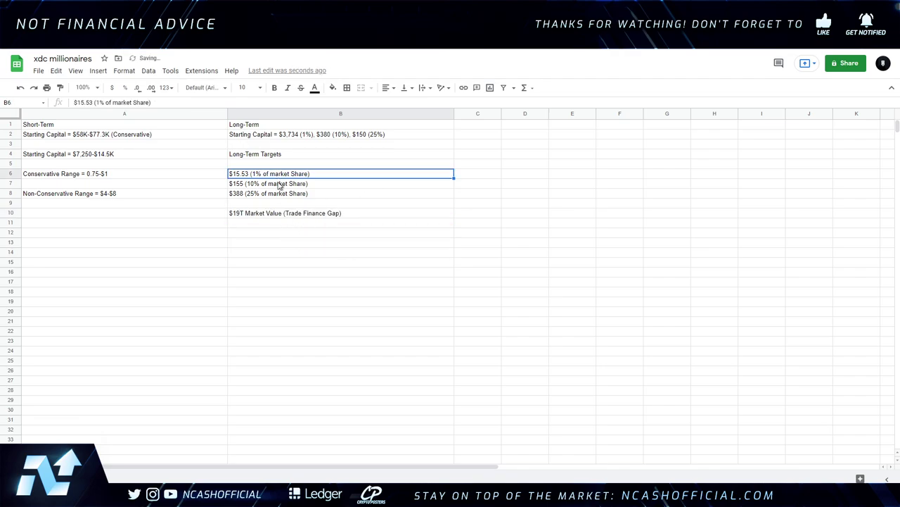
left_click(281, 186)
left_click(281, 195)
left_click(317, 243)
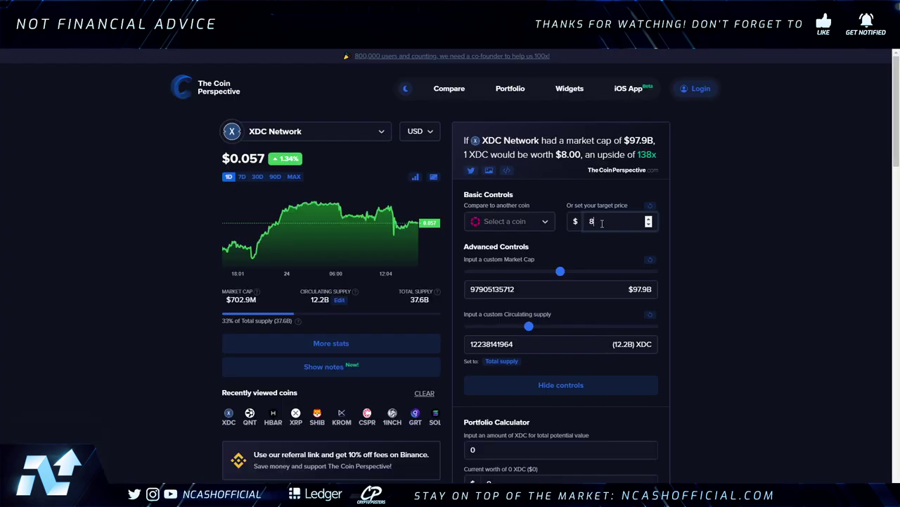
type("15.53")
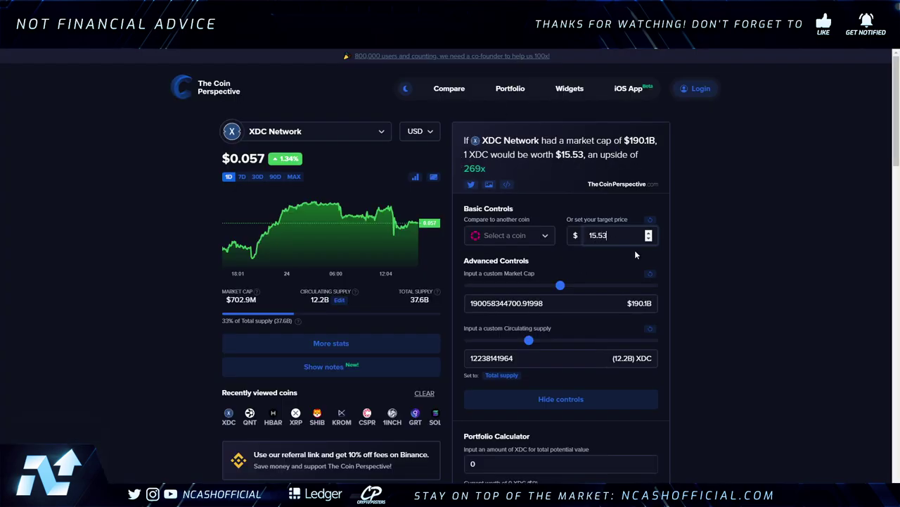
left_click(737, 275)
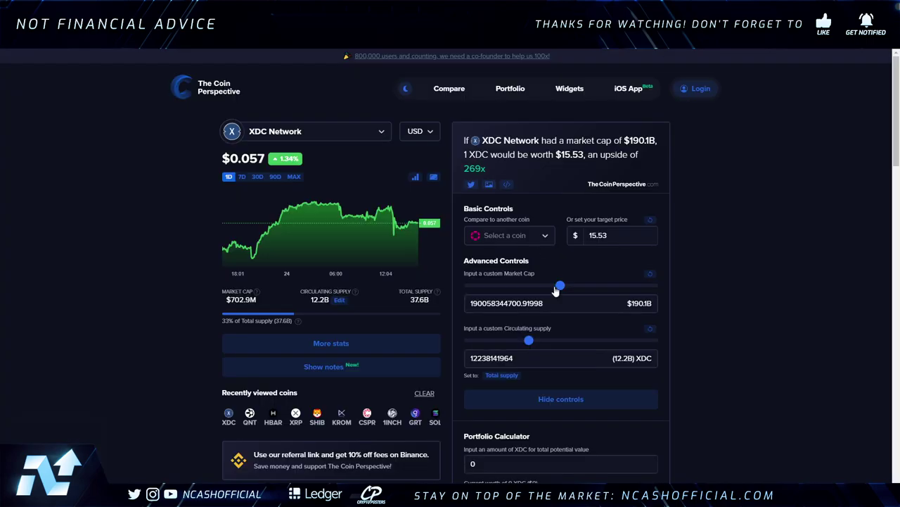
left_click_drag(555, 296, 487, 302)
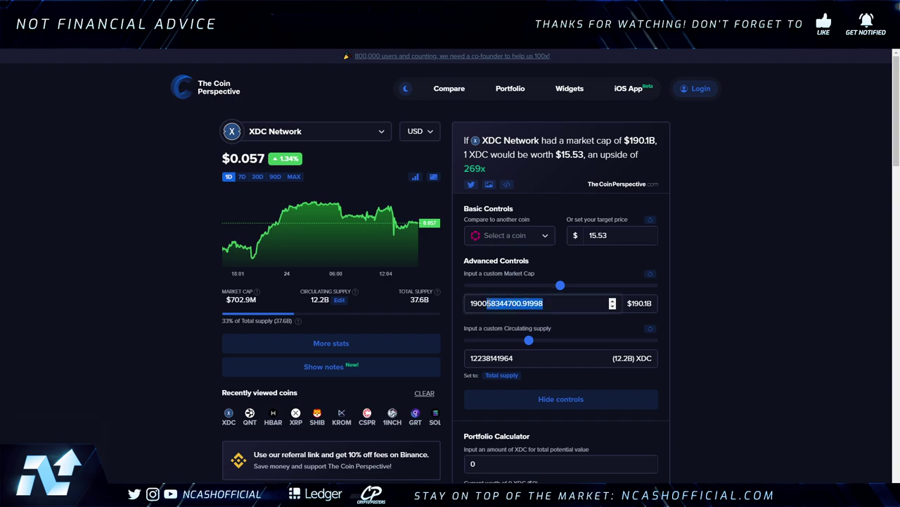
type("00000000")
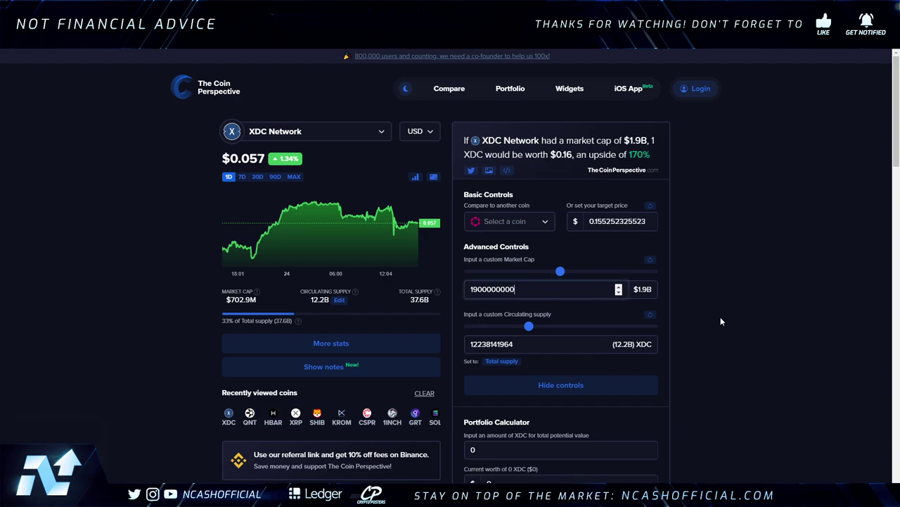
type("0")
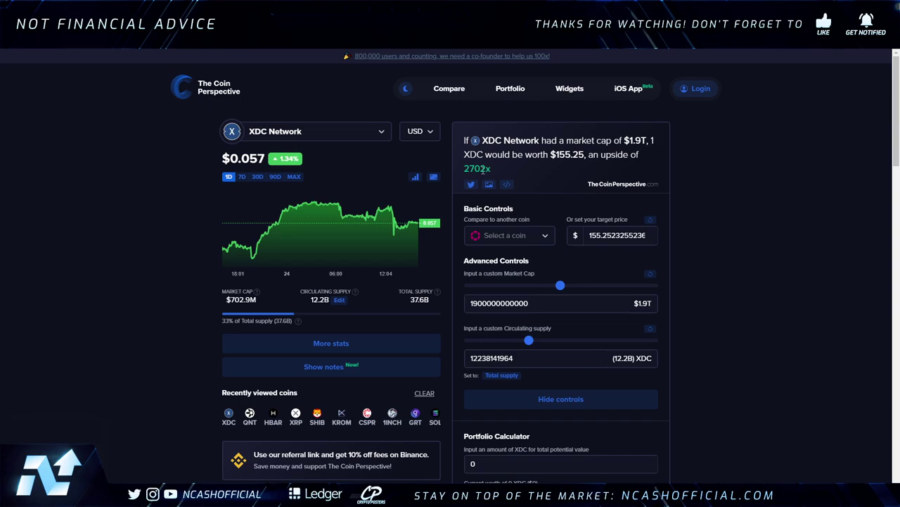
left_click(746, 28)
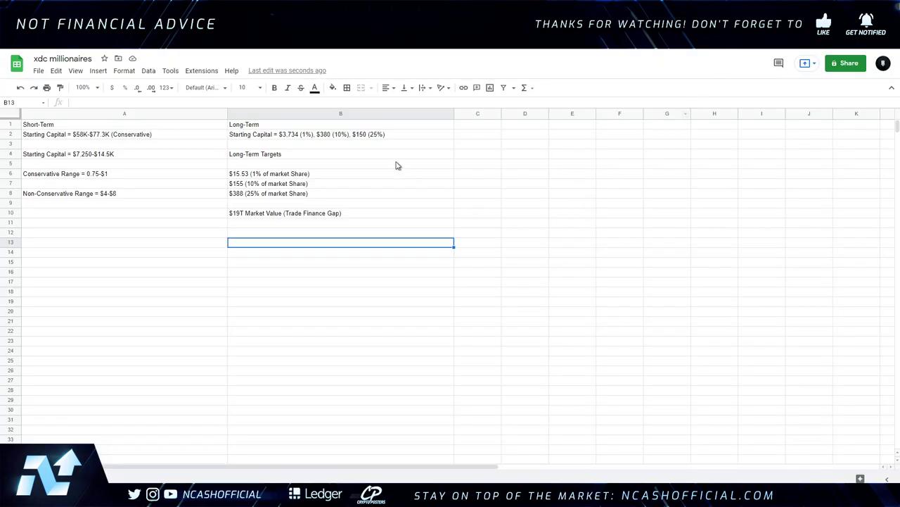
left_click(328, 135)
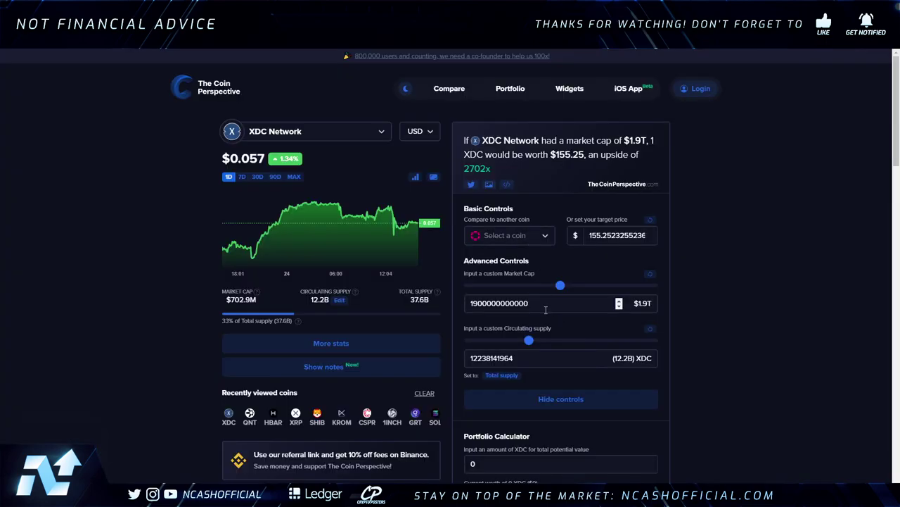
left_click_drag(605, 304, 471, 304)
type("4800")
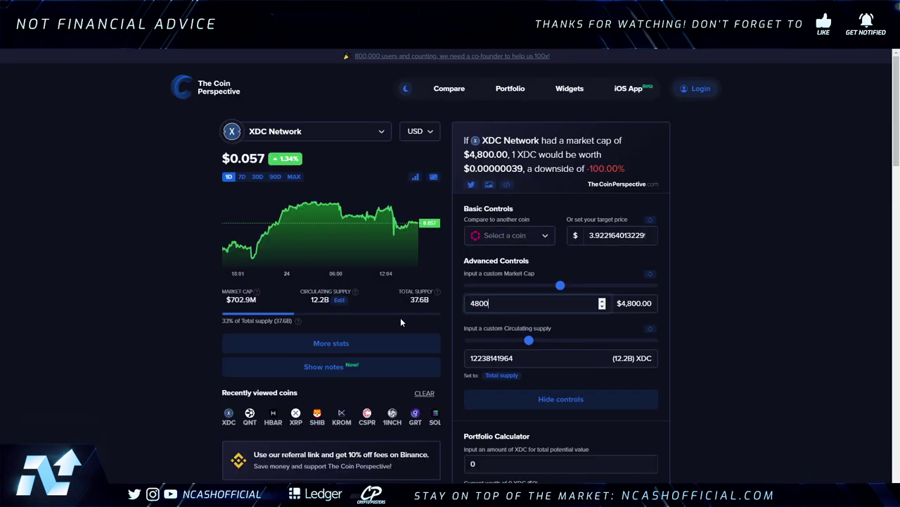
type("0000000000")
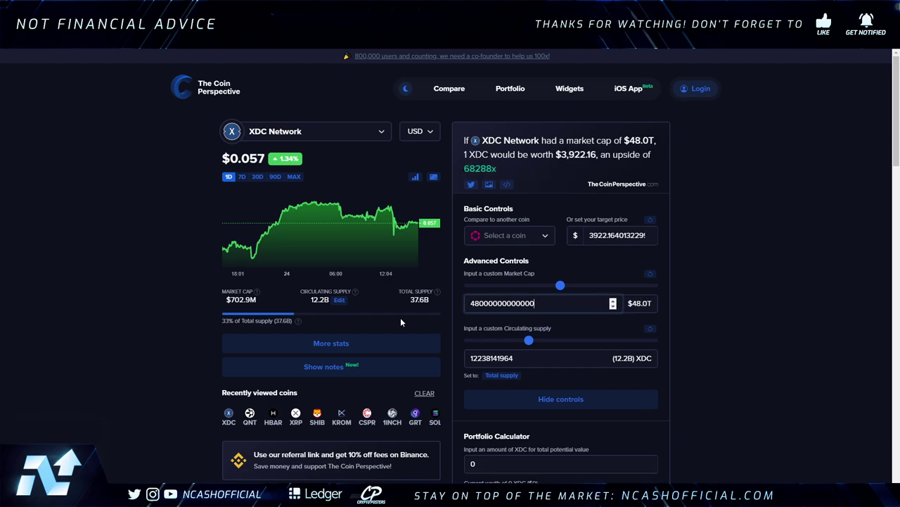
key("BackSpace")
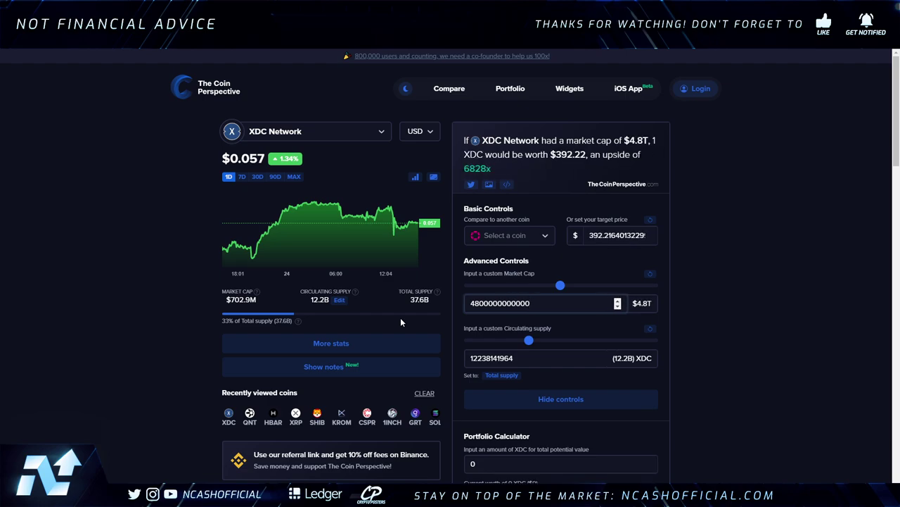
left_click(686, 212)
- Highlight the upside multiple and the projected XDC price in the market cap summary
left_click_drag(465, 167, 495, 170)
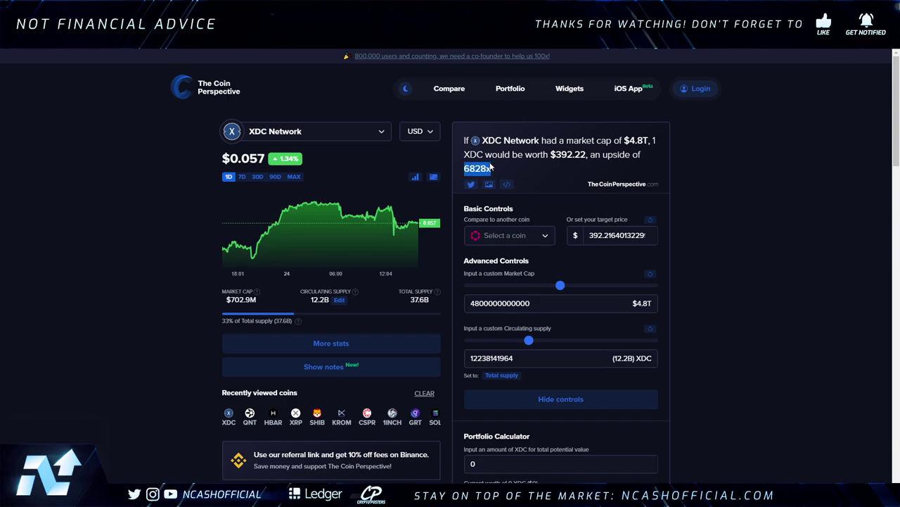
left_click(603, 181)
left_click_drag(550, 154, 587, 154)
left_click(735, 192)
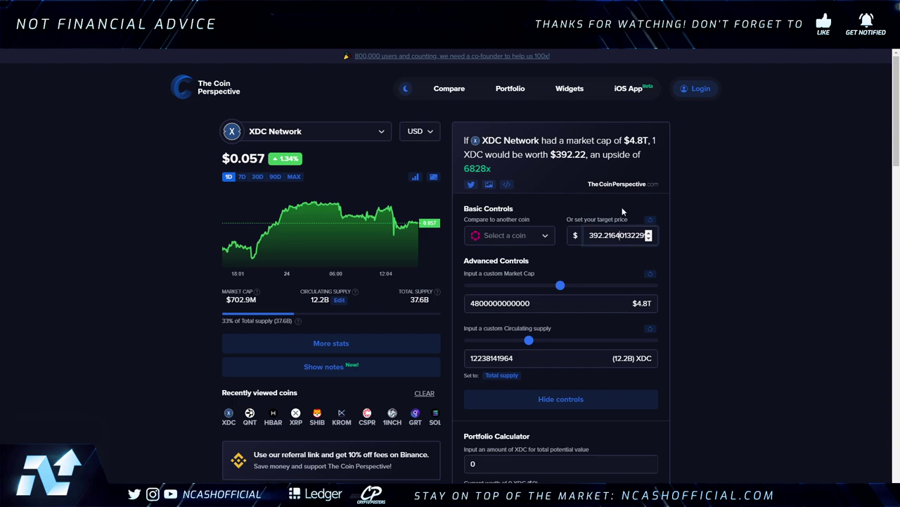
- Set the XDC target price to $388, then return to the xdc millionaires spreadsheet and select cell B13
key("ctrl+a")
type("388")
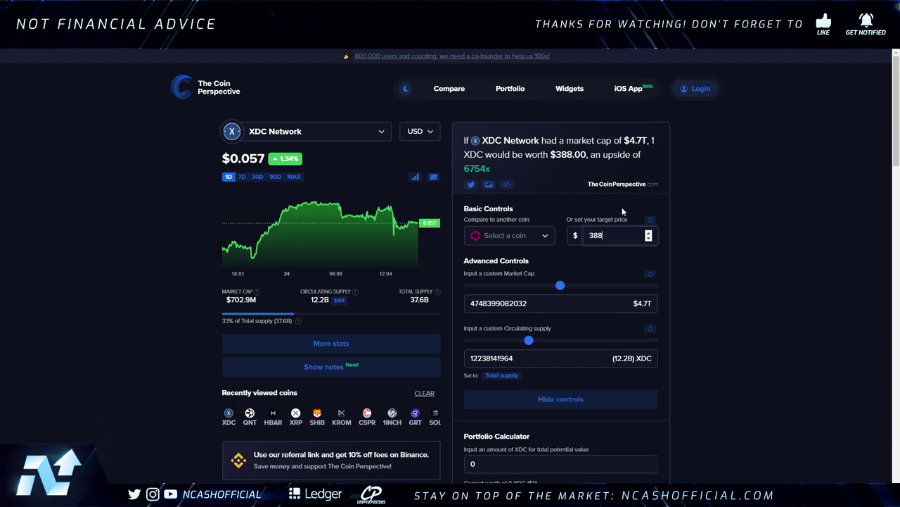
left_click(783, 247)
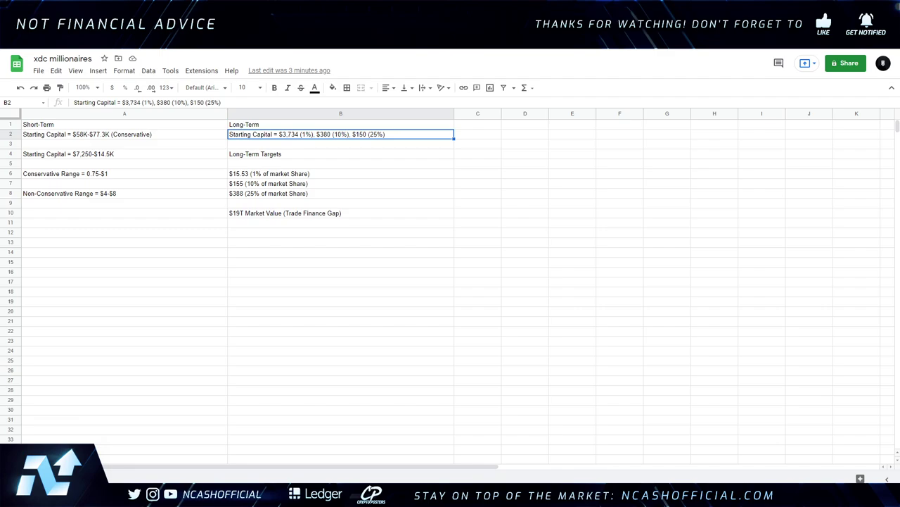
left_click(318, 232)
left_click(313, 244)
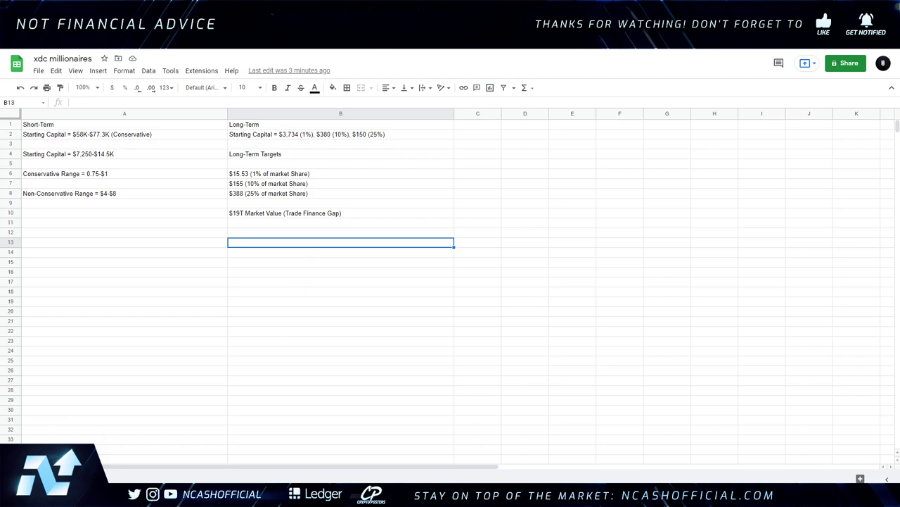